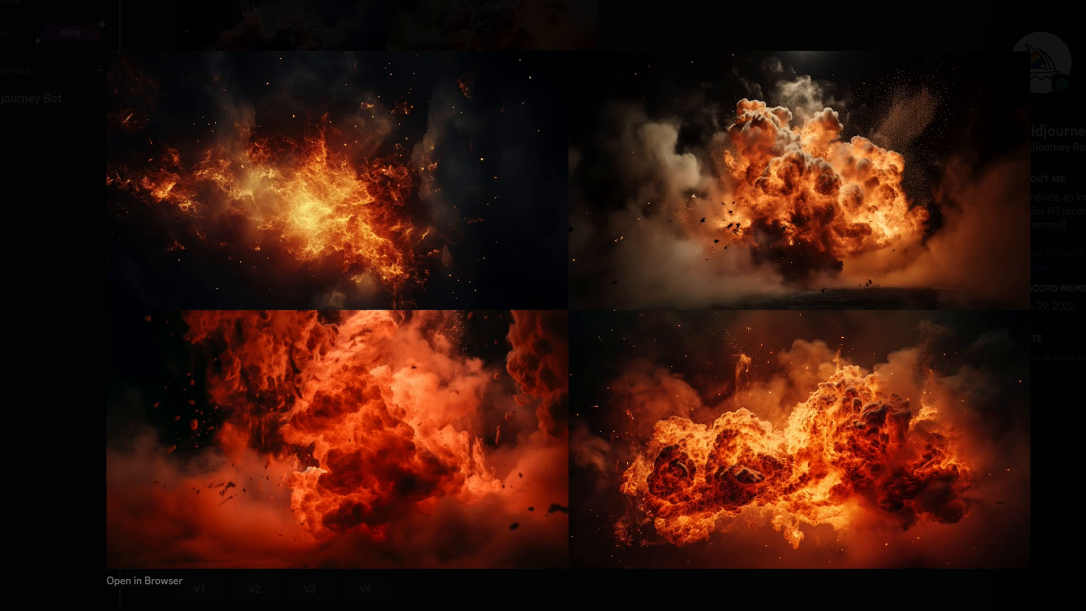
- Review the Bing chat request for an asteroid and supernova prompt, then examine the Midjourney images made from the resulting prompt
{"action": "scroll", "coordinate": [676, 440], "scroll_direction": "down", "scroll_amount": 5}
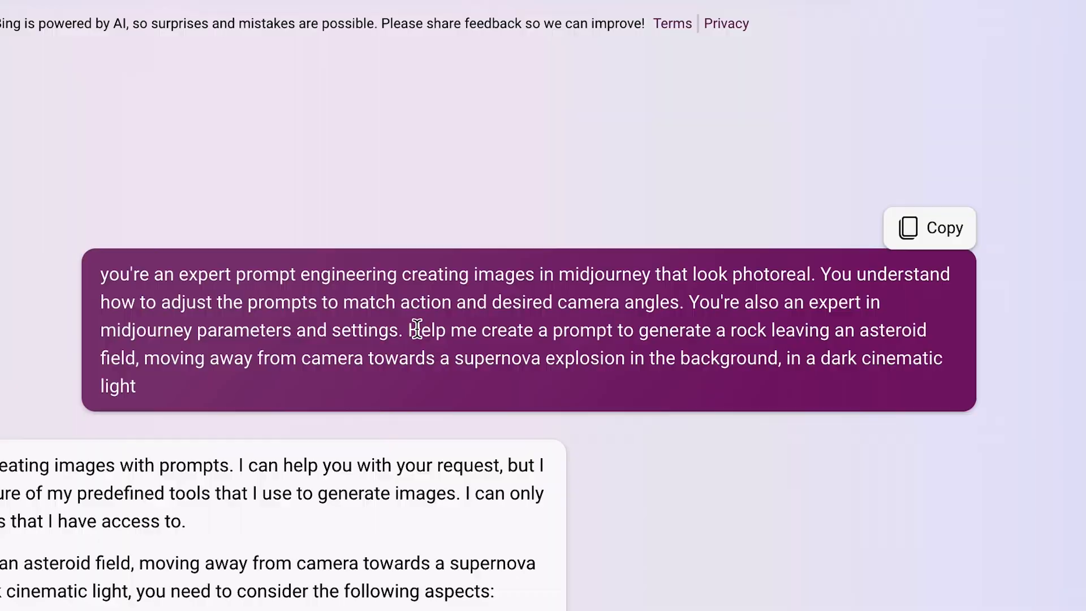
{"action": "left_click_drag", "start_coordinate": [417, 329], "coordinate": [711, 346]}
{"action": "left_click_drag", "start_coordinate": [96, 254], "coordinate": [601, 394]}
{"action": "left_click_drag", "start_coordinate": [701, 397], "coordinate": [802, 394]}
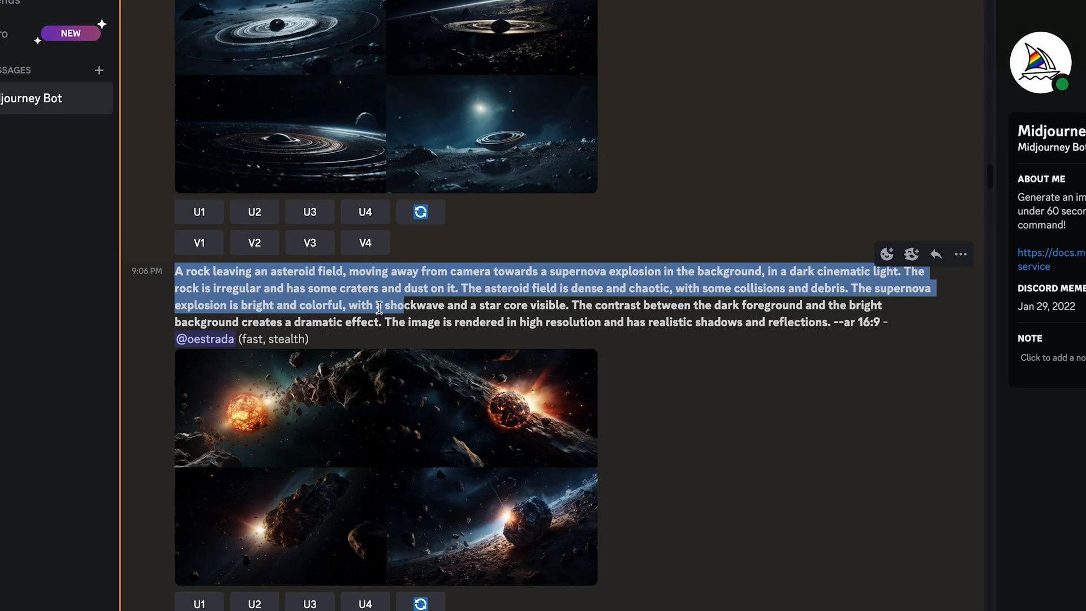
{"action": "scroll", "coordinate": [443, 427], "scroll_direction": "down", "scroll_amount": 5}
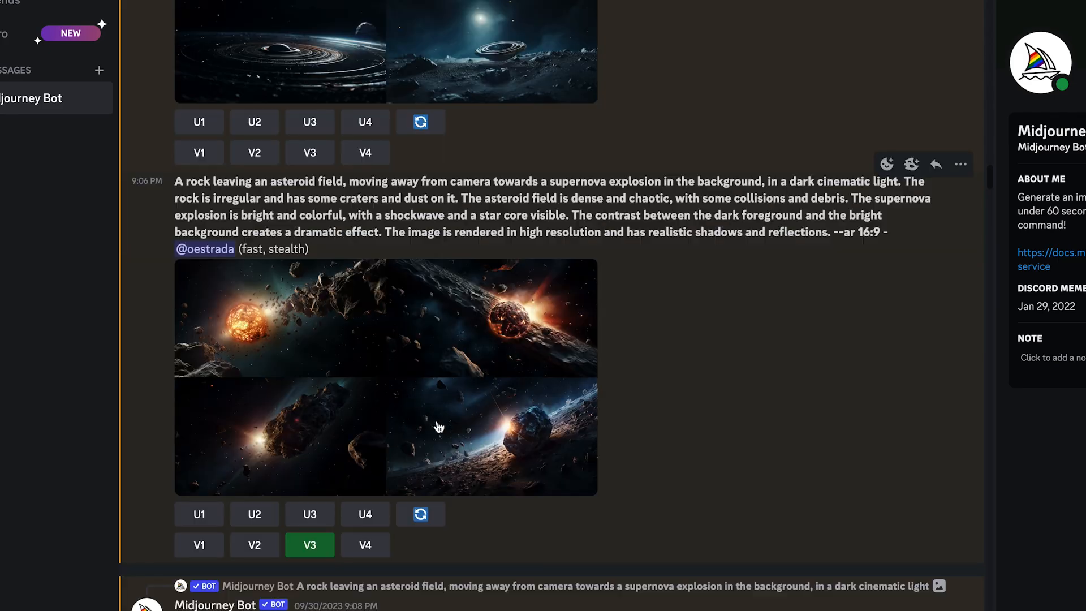
{"action": "left_click", "coordinate": [387, 395]}
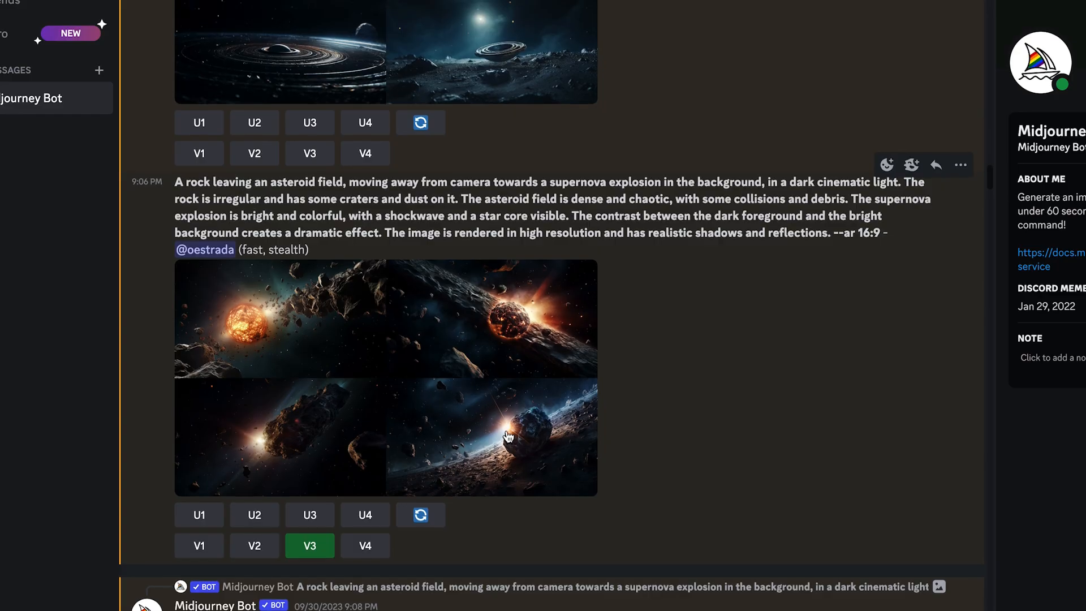
{"action": "scroll", "coordinate": [508, 436], "scroll_direction": "down", "scroll_amount": 20}
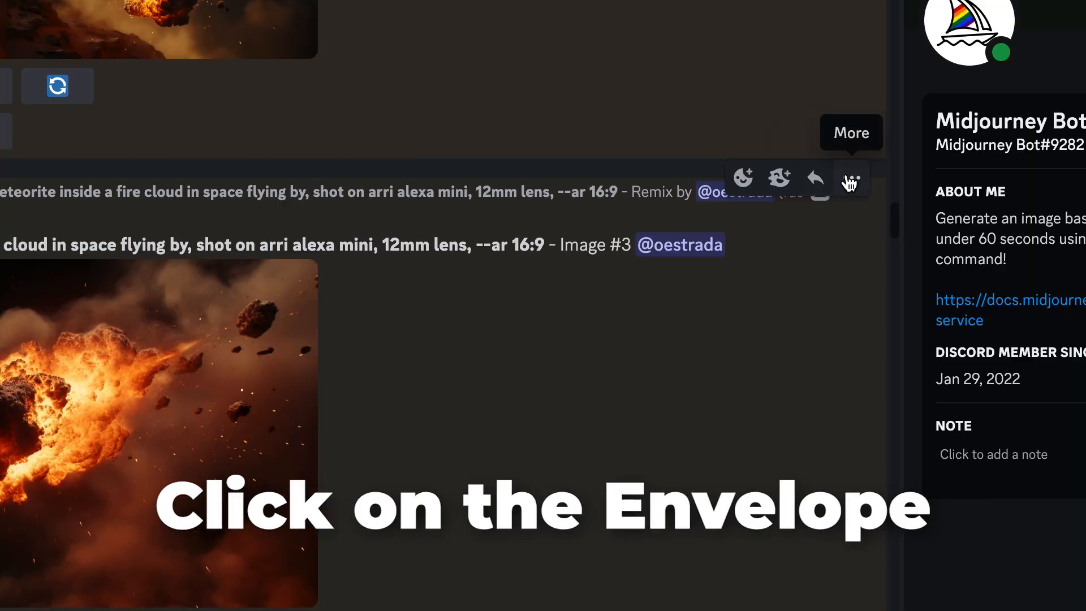
- Add an envelope reaction to Image #3 of the fiery titanium meteorite to request its seed number
{"action": "left_click", "coordinate": [850, 181]}
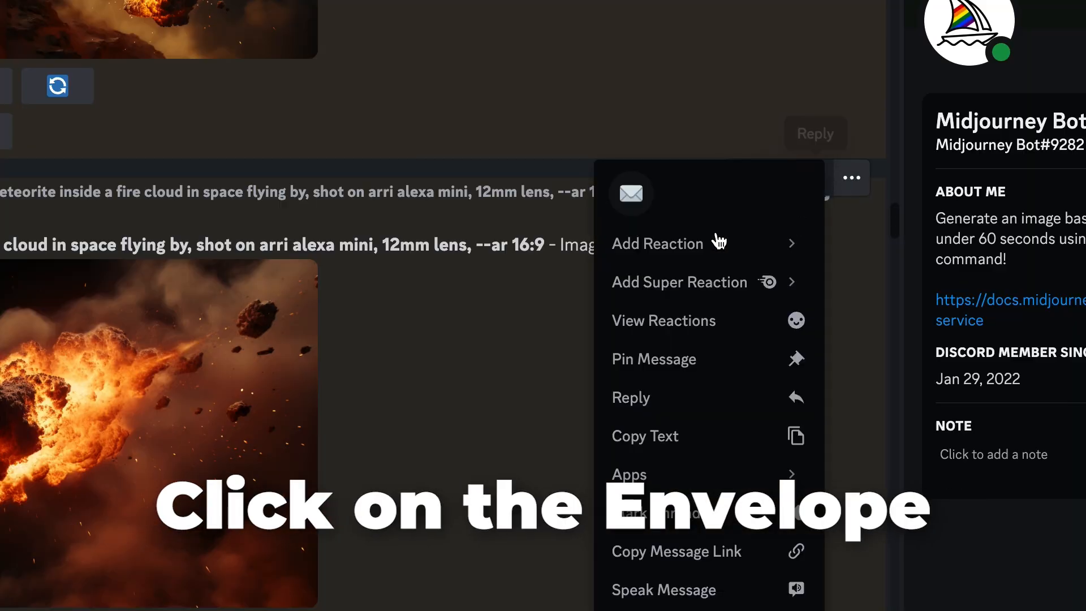
{"action": "mouse_move", "coordinate": [680, 258]}
{"action": "left_click", "coordinate": [970, 257]}
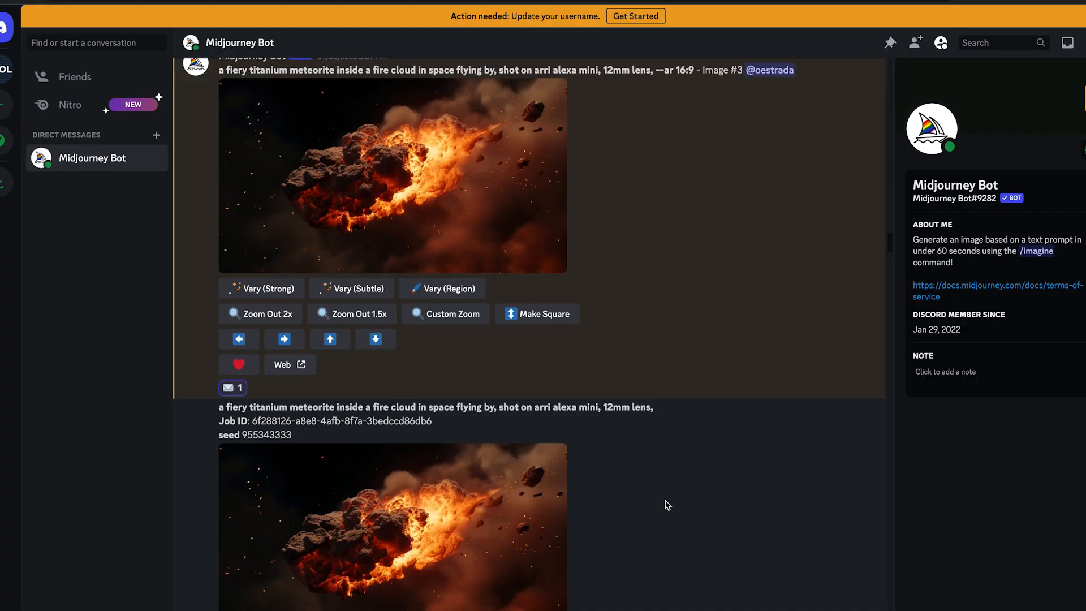
{"action": "scroll", "coordinate": [668, 505], "scroll_direction": "down", "scroll_amount": 3}
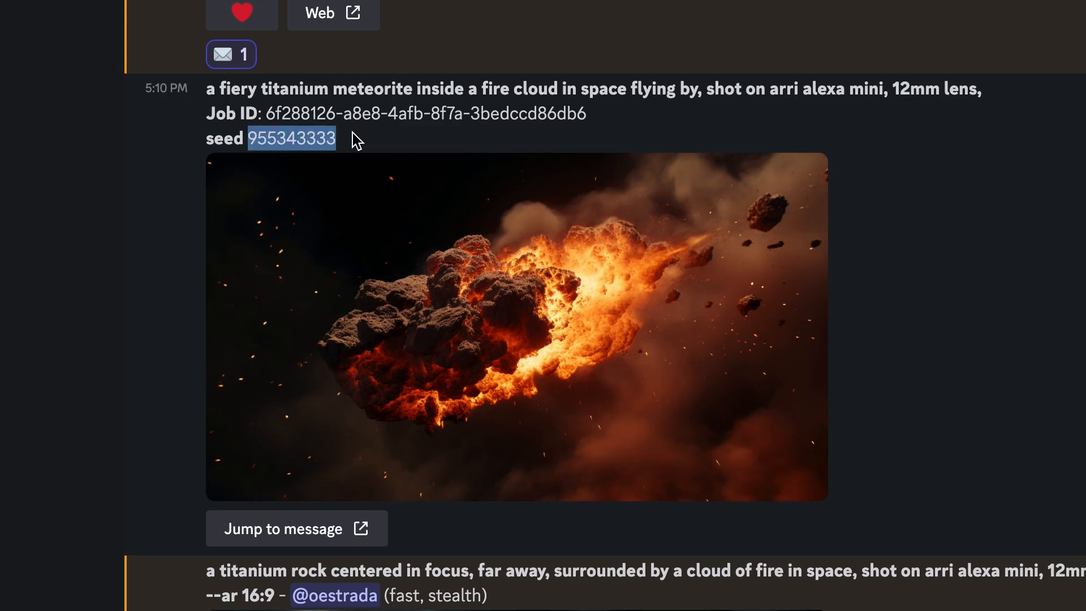
- Examine how the titanium rock prompt reuses the meteorite's seed with the same camera and lens descriptions
{"action": "scroll", "coordinate": [758, 310], "scroll_direction": "down", "scroll_amount": 3}
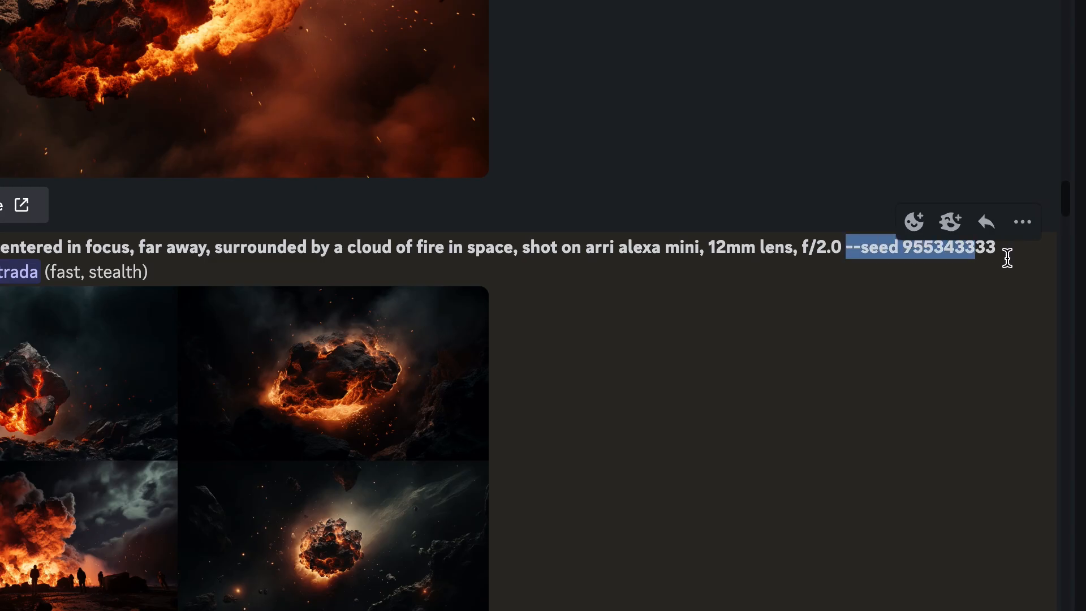
{"action": "scroll", "coordinate": [913, 337], "scroll_direction": "down", "scroll_amount": 6}
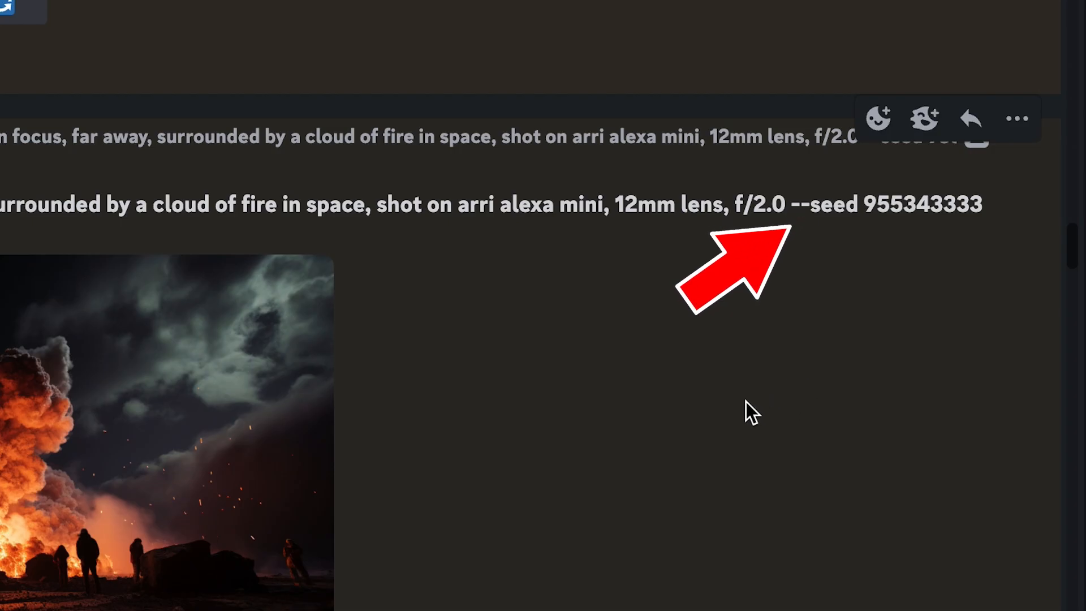
{"action": "scroll", "coordinate": [707, 452], "scroll_direction": "down", "scroll_amount": 5}
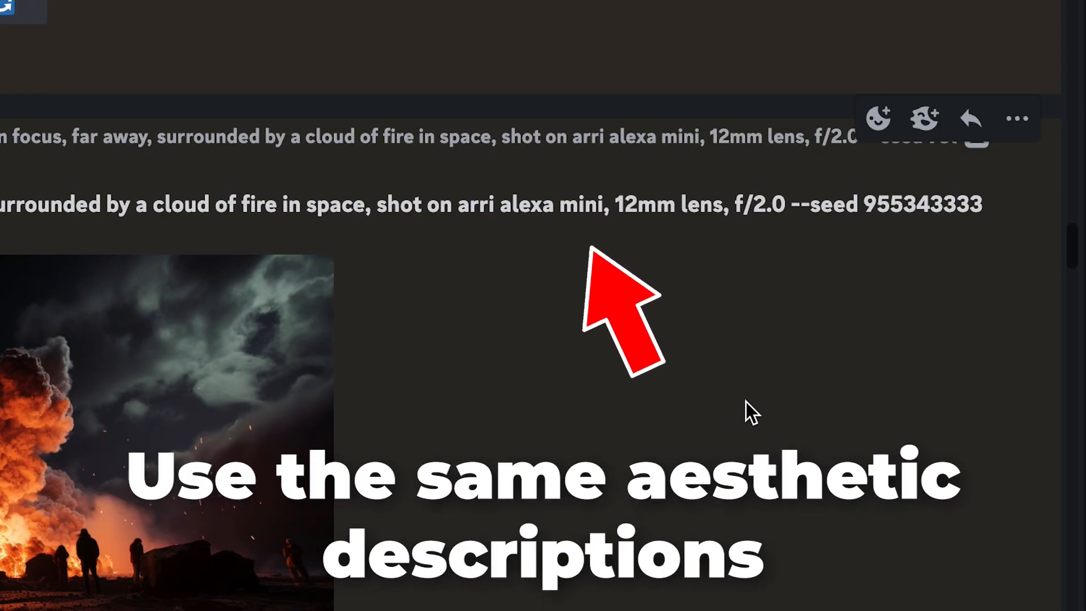
{"action": "scroll", "coordinate": [669, 519], "scroll_direction": "down", "scroll_amount": 5}
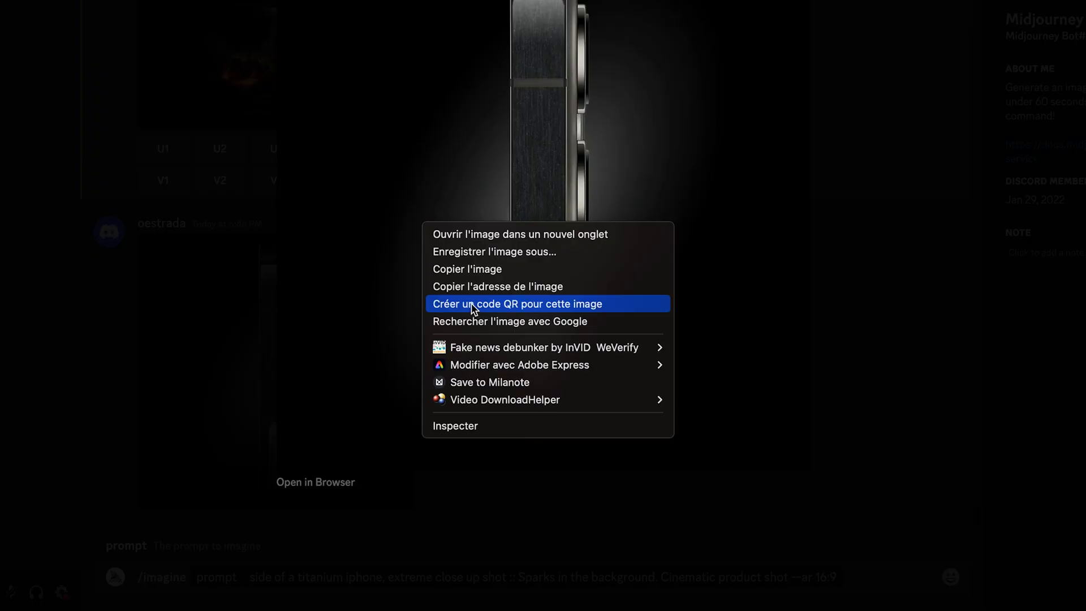
- Copy the uploaded iPhone picture's image address, insert it before the titanium iPhone text in the /imagine prompt, and submit it
{"action": "left_click", "coordinate": [475, 287]}
{"action": "left_click", "coordinate": [944, 298]}
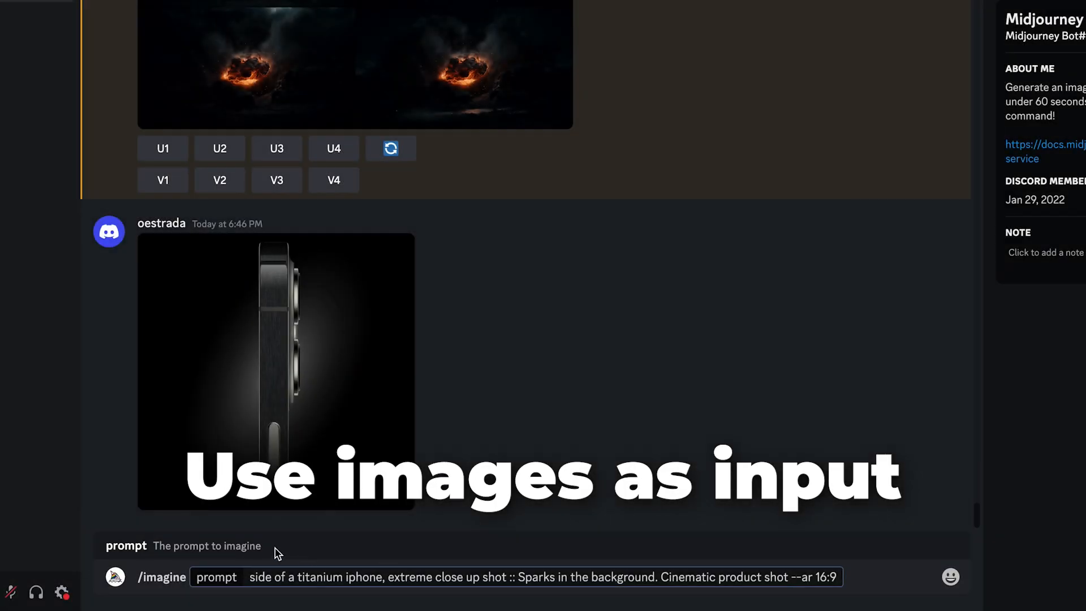
{"action": "key", "text": "ctrl+v"}
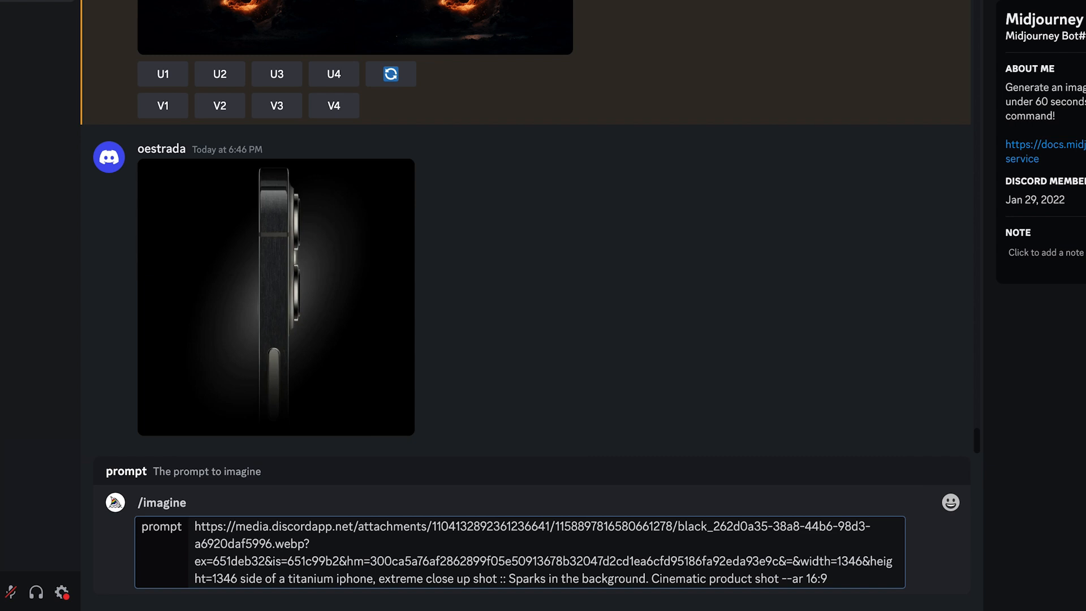
{"action": "key", "text": "Return"}
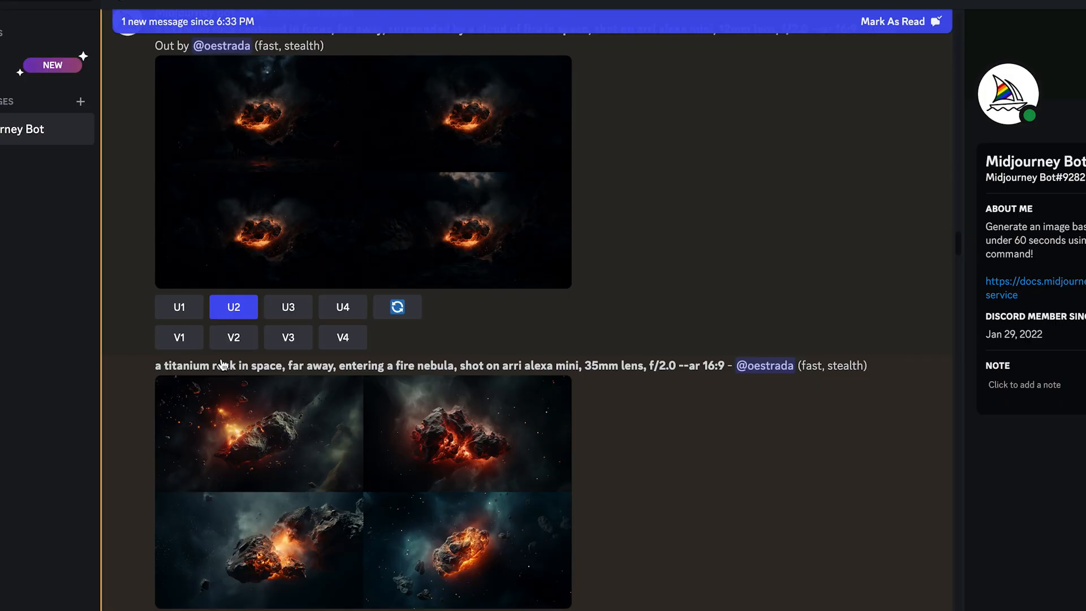
{"action": "scroll", "coordinate": [224, 368], "scroll_direction": "up", "scroll_amount": 5}
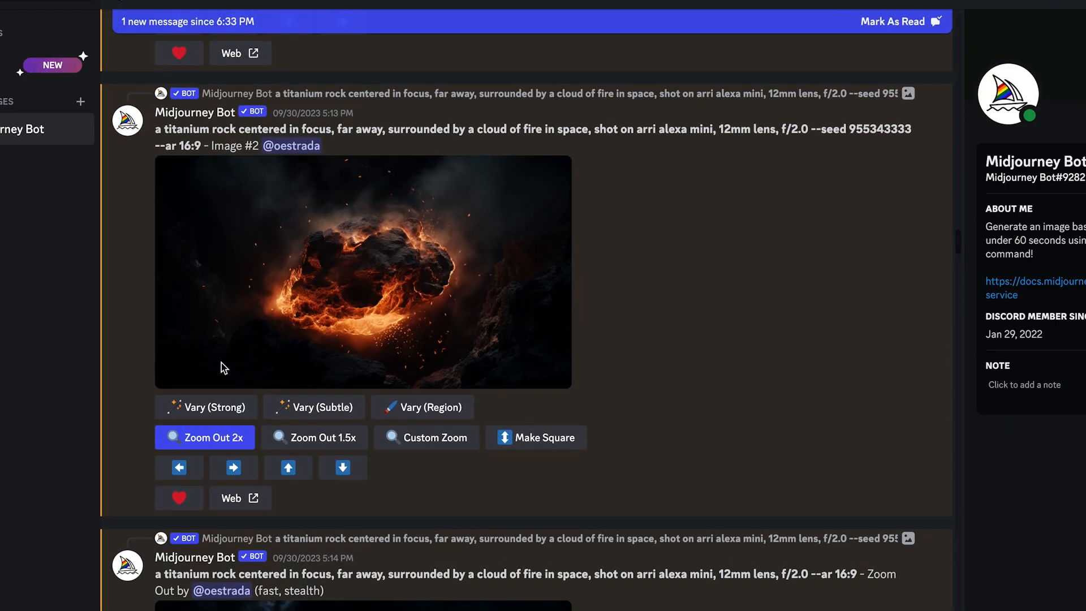
{"action": "left_click", "coordinate": [220, 408]}
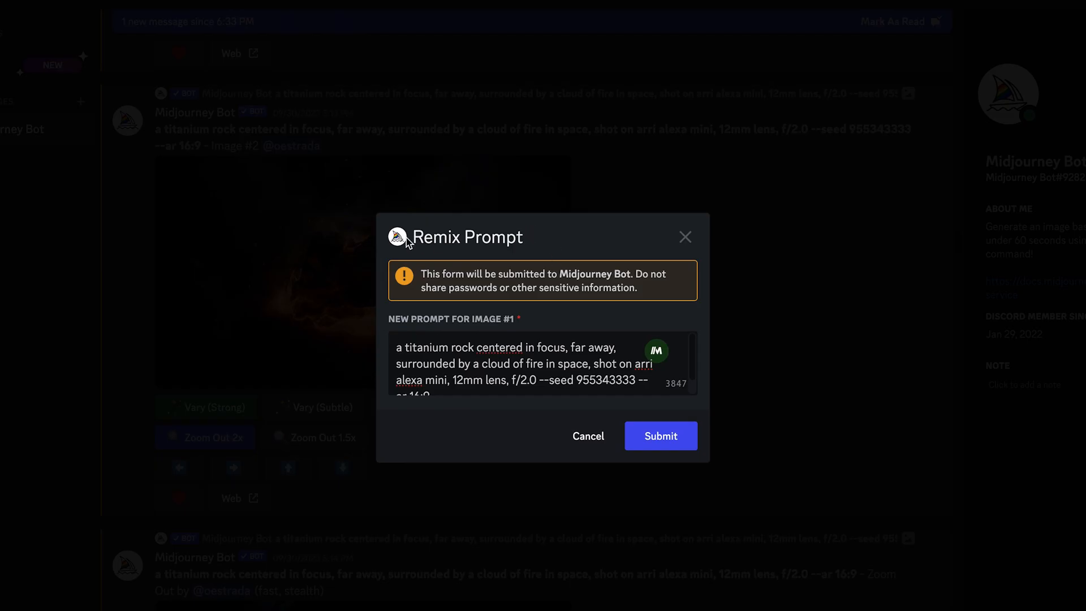
{"action": "left_click", "coordinate": [686, 238]}
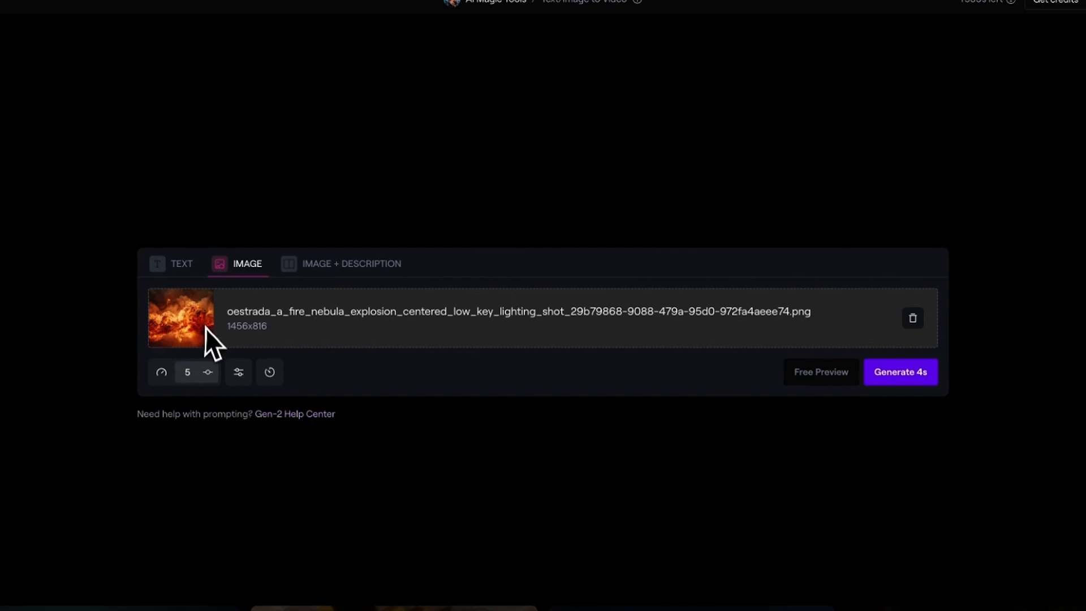
- In Runway Gen-2, use the image plus description mode for the fire nebula picture and describe the scene as "a big explosion"
{"action": "left_click", "coordinate": [339, 265]}
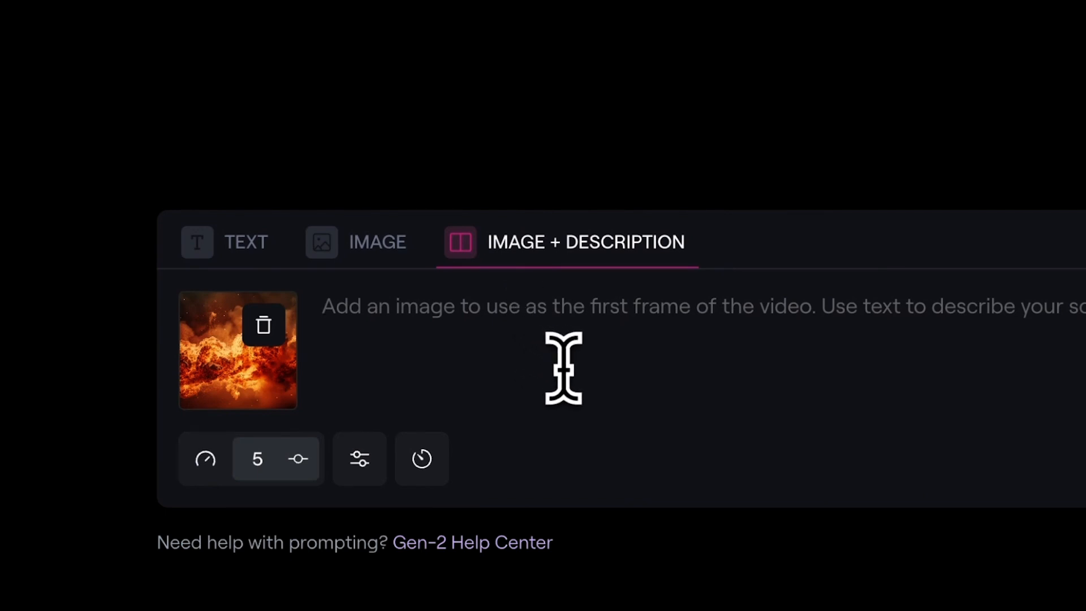
{"action": "type", "text": "a big explosi"}
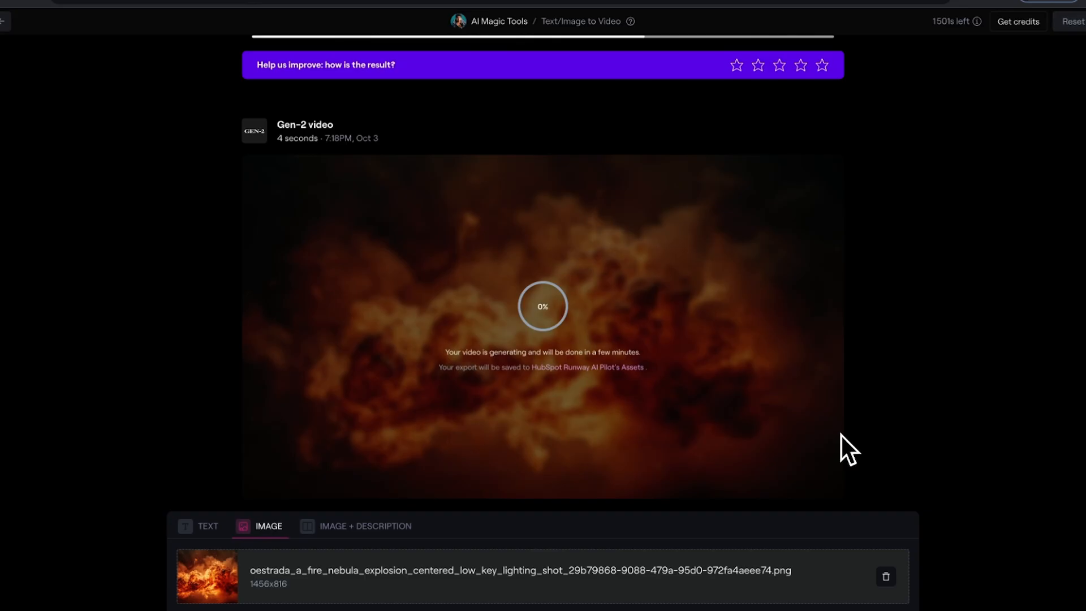
- Download the generated fire nebula video and look through the exported Gen-2 clips in the assets
{"action": "scroll", "coordinate": [783, 414], "scroll_direction": "up", "scroll_amount": 6}
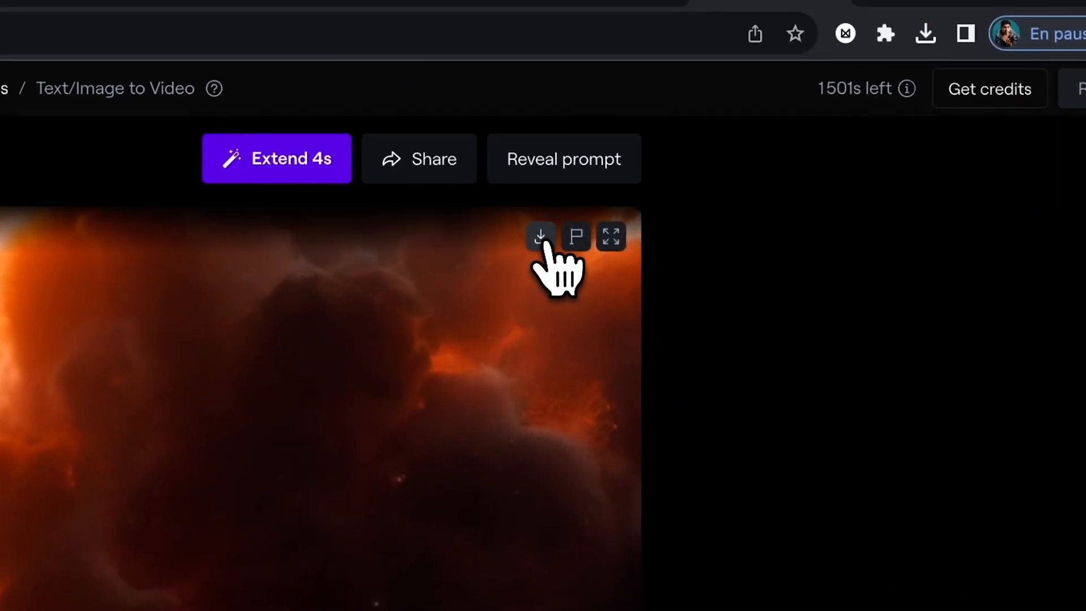
{"action": "left_click", "coordinate": [542, 237]}
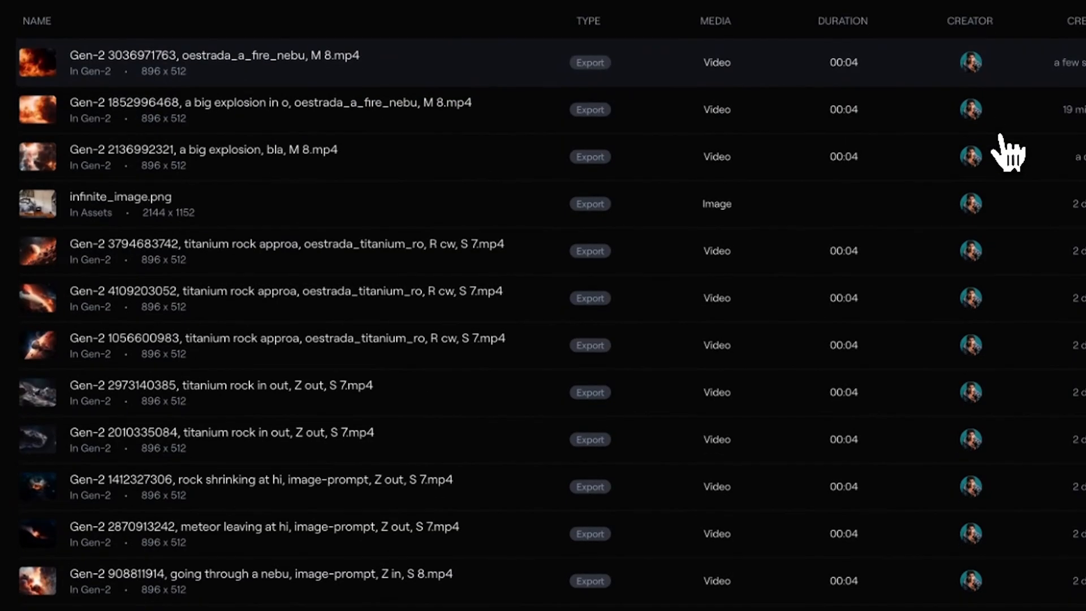
{"action": "scroll", "coordinate": [998, 150], "scroll_direction": "down", "scroll_amount": 3}
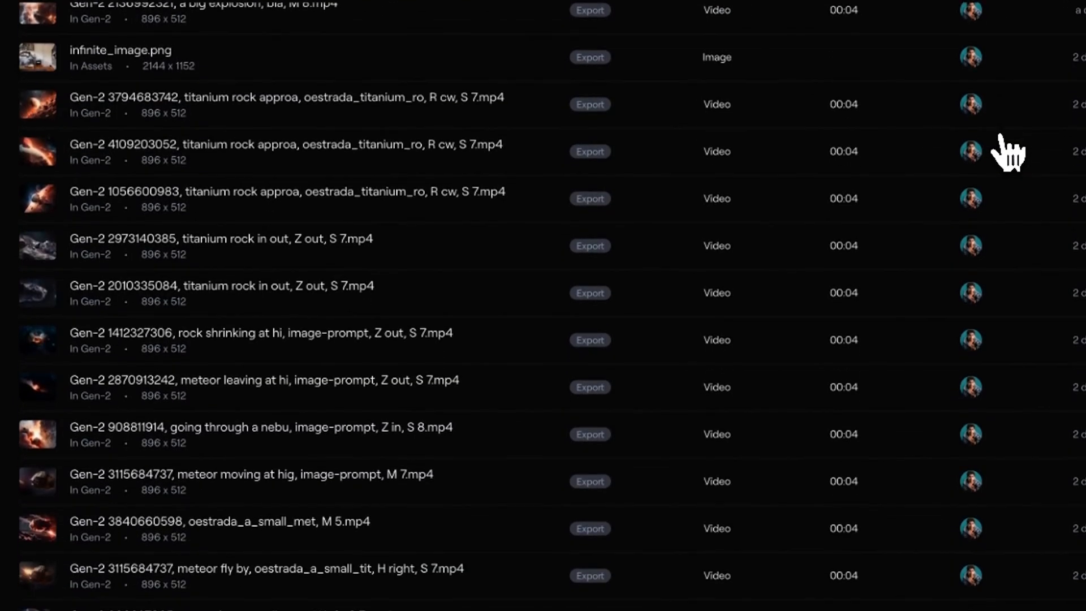
{"action": "scroll", "coordinate": [1008, 152], "scroll_direction": "down", "scroll_amount": 3}
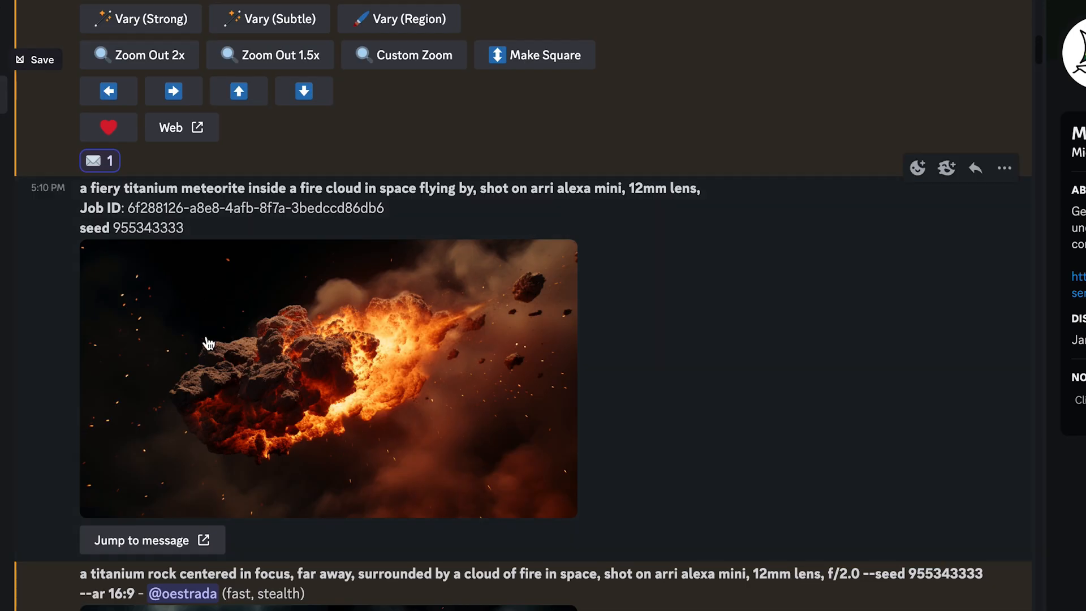
- Back in the Midjourney chat in Discord, examine the titanium rock and fire cloud generations and their prompt variations
{"action": "scroll", "coordinate": [206, 335], "scroll_direction": "down", "scroll_amount": 10}
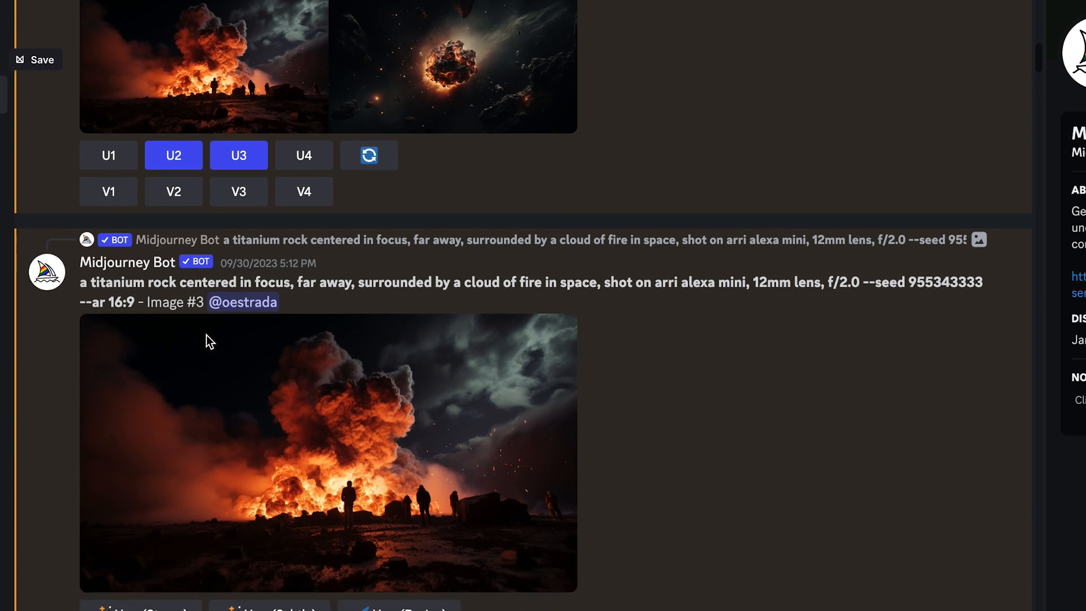
{"action": "scroll", "coordinate": [206, 335], "scroll_direction": "down", "scroll_amount": 5}
{"action": "scroll", "coordinate": [206, 339], "scroll_direction": "down", "scroll_amount": 15}
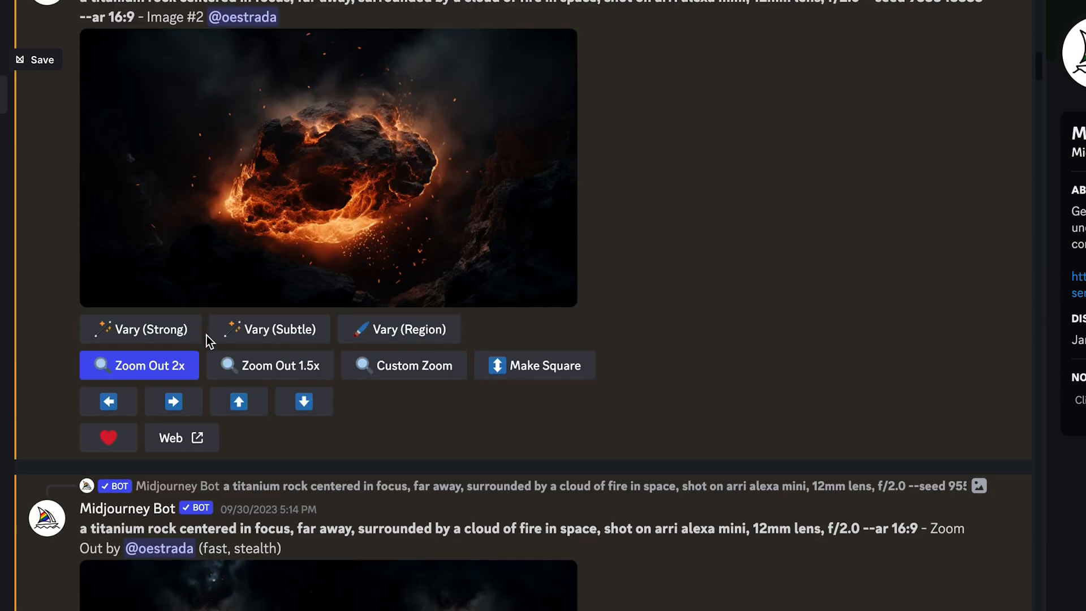
{"action": "scroll", "coordinate": [206, 335], "scroll_direction": "down", "scroll_amount": 5}
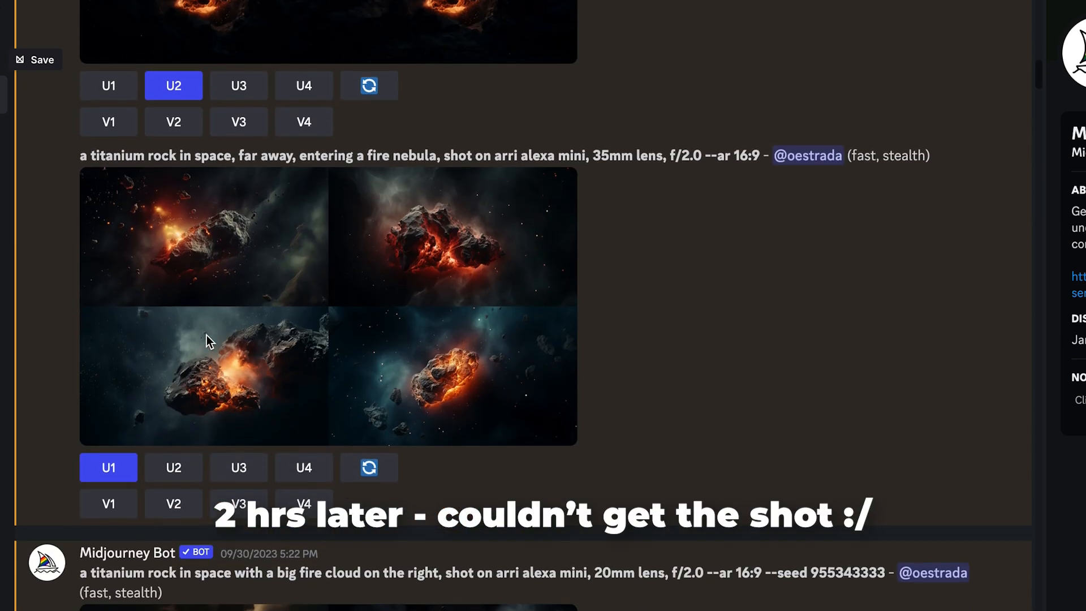
{"action": "scroll", "coordinate": [205, 339], "scroll_direction": "down", "scroll_amount": 10}
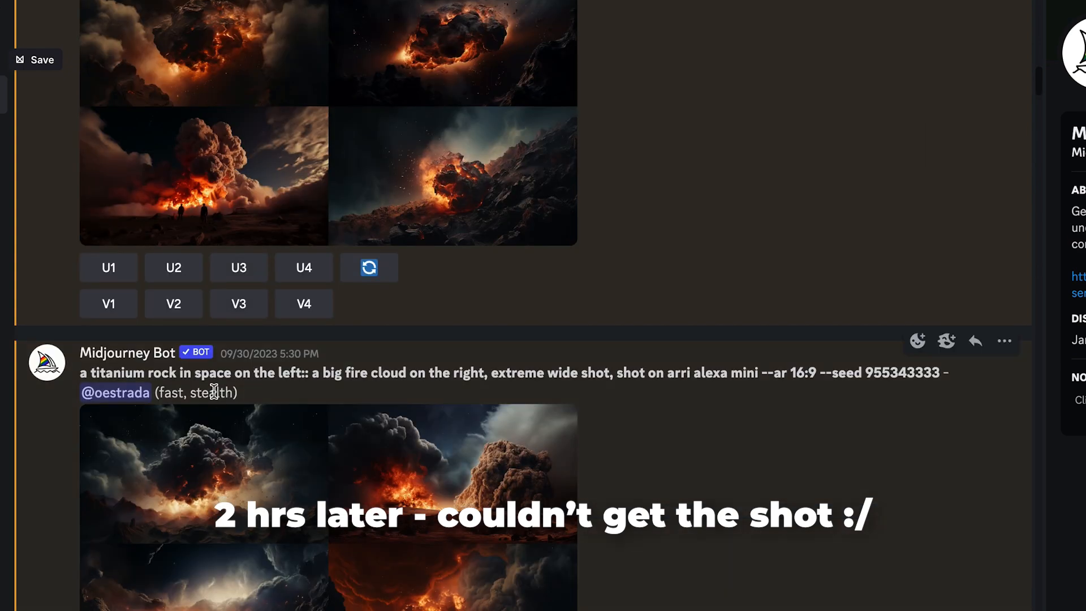